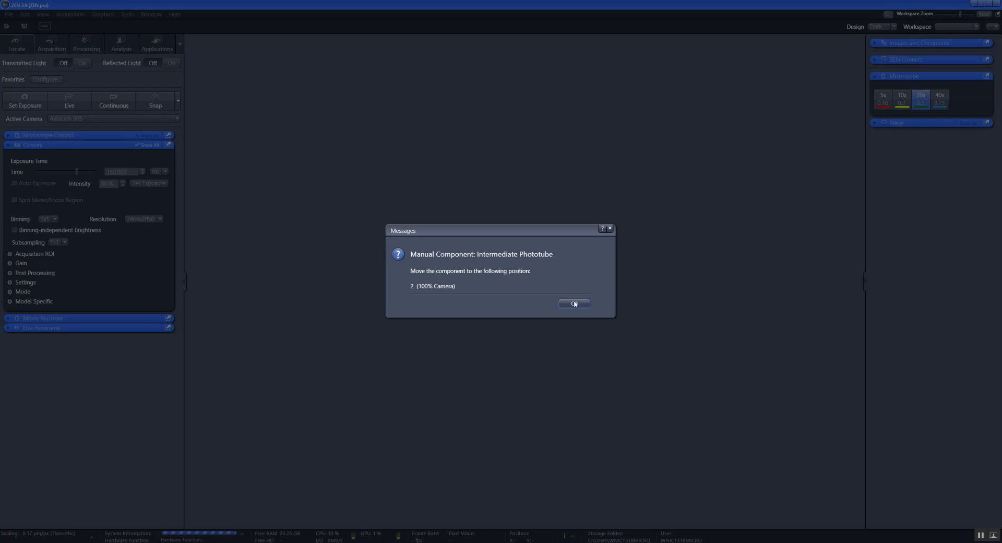
Acknowledge the Manual Component: Intermediate Phototube message with OK
left_click(575, 306)
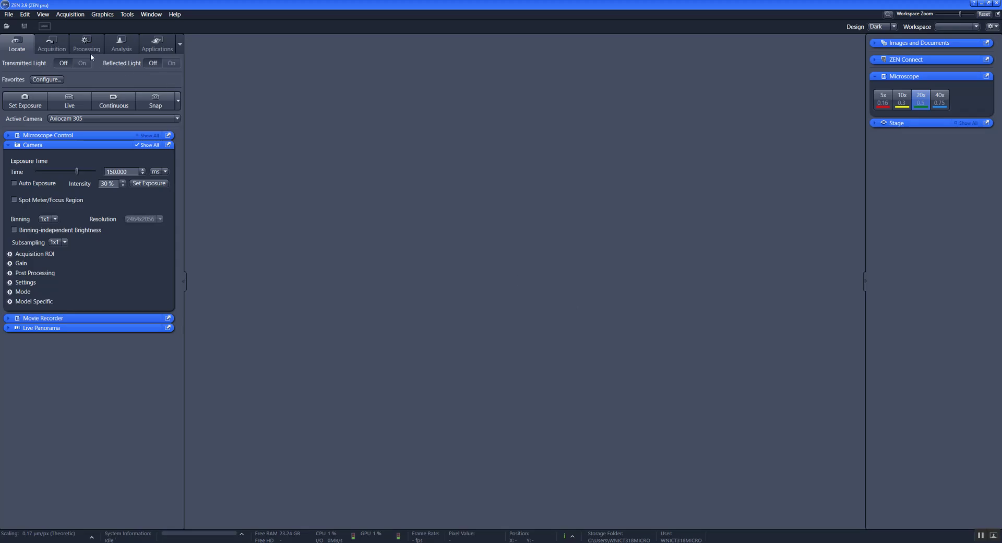
On the Acquisition tab, create a new blank experiment named 'Multi-Cube Dapi GFP Cy3'
left_click(59, 45)
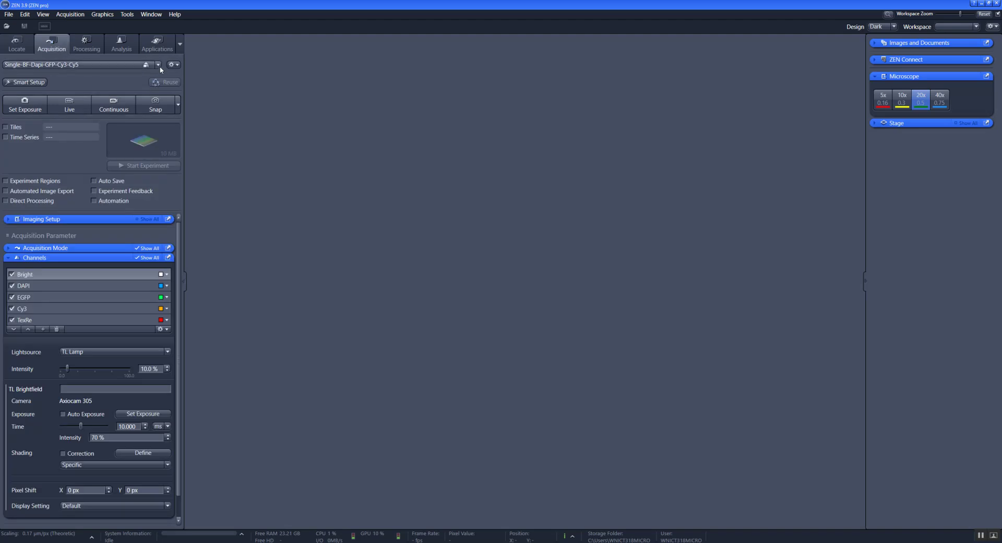
left_click(158, 66)
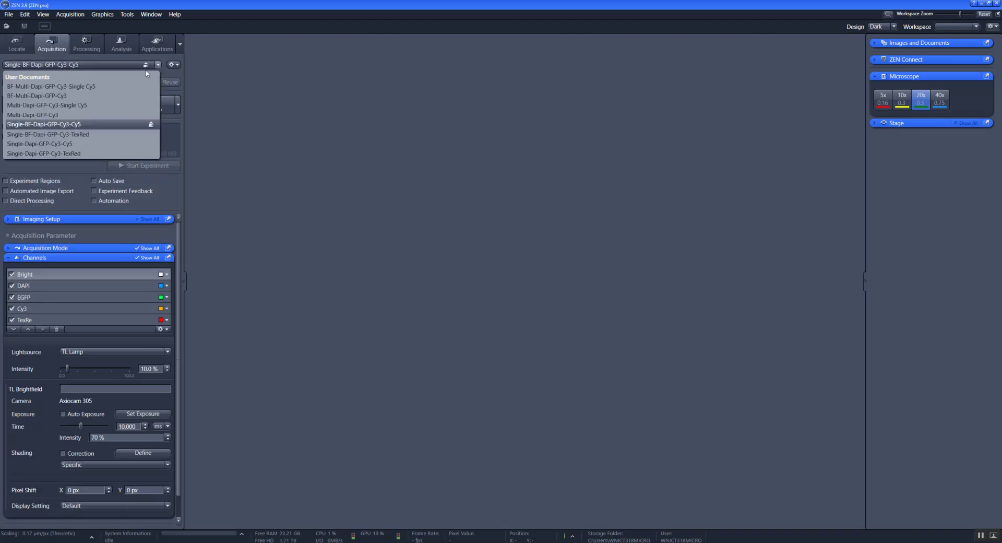
left_click(174, 65)
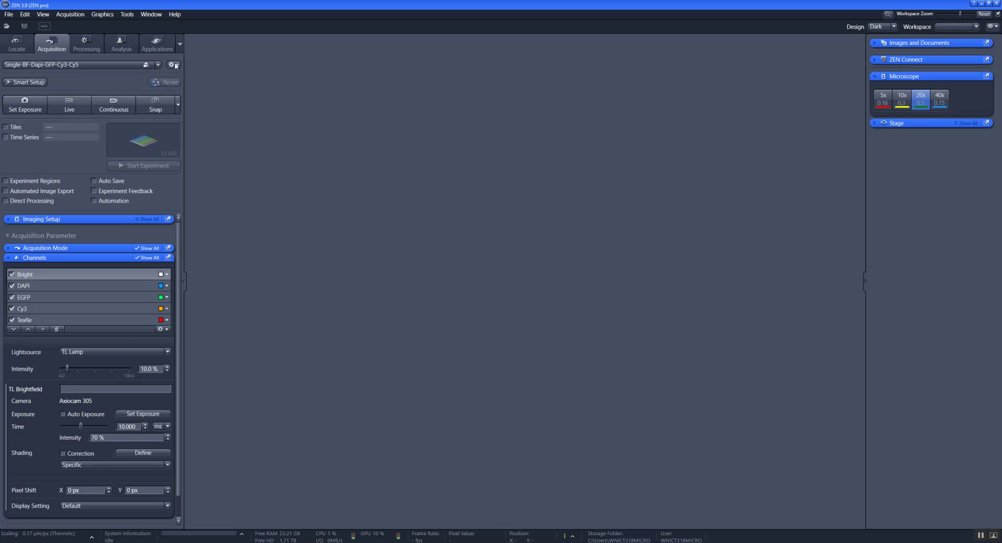
left_click(174, 65)
left_click(189, 77)
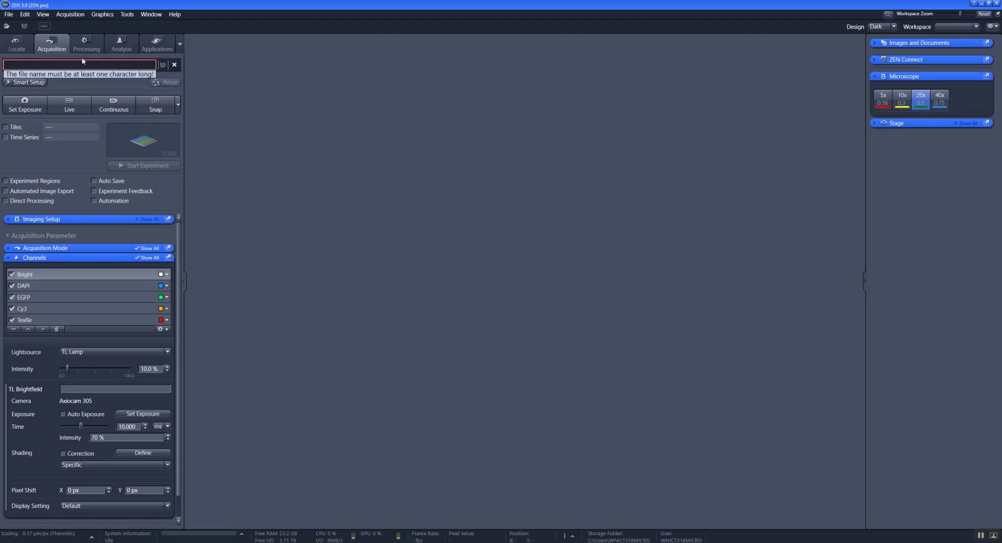
type("M")
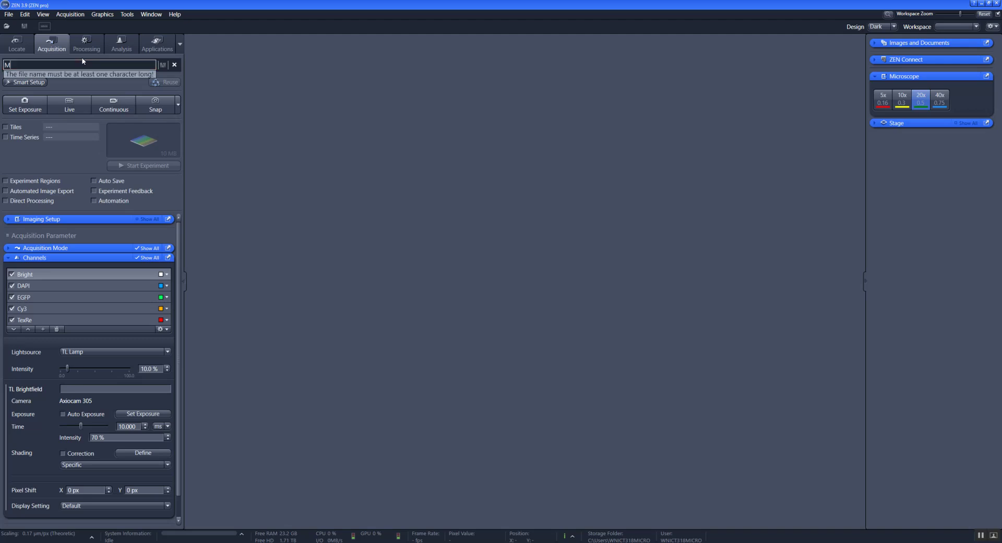
type("ulti")
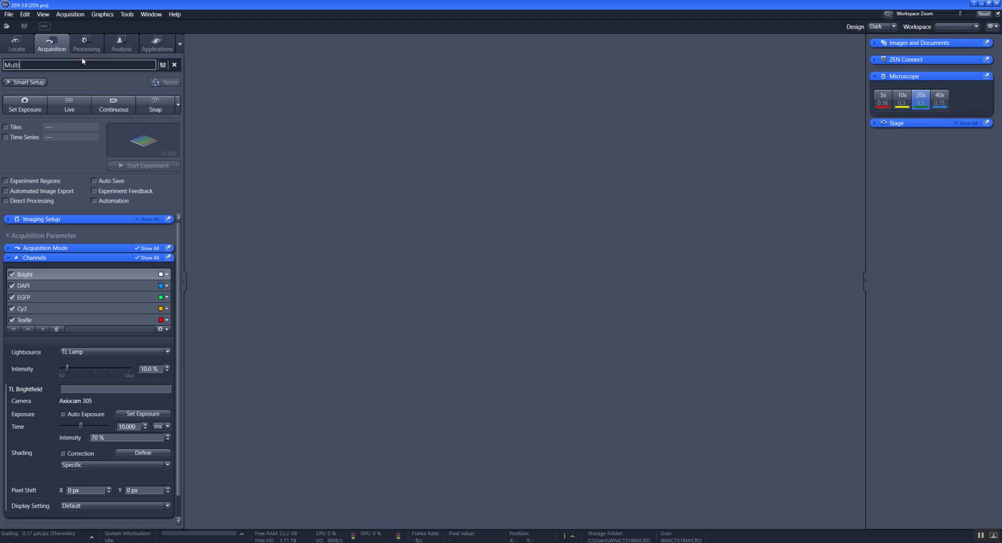
type("-Cube Dapi GFP  Cy3")
Save the experiment and add a DAPI widefield channel, checking its reflector cube
left_click(164, 65)
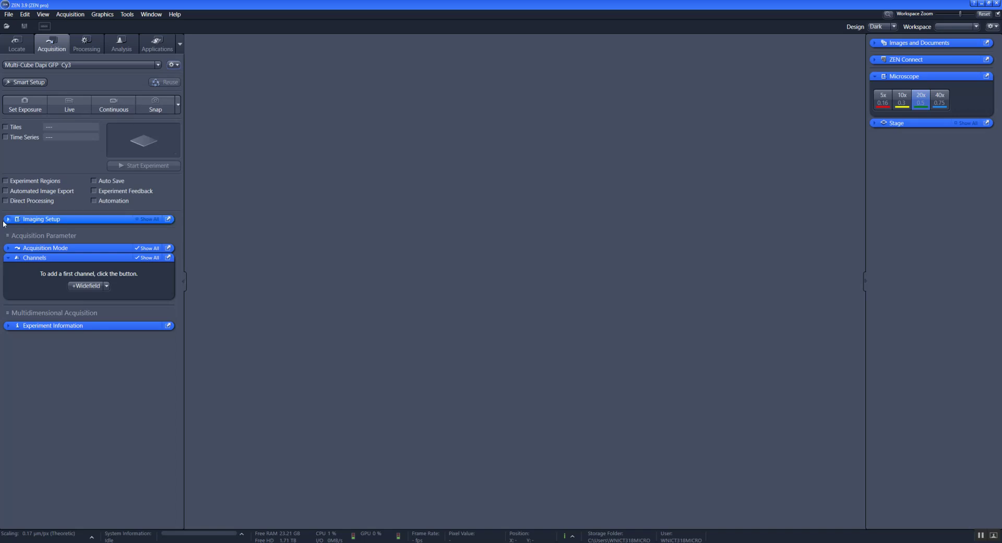
left_click(21, 221)
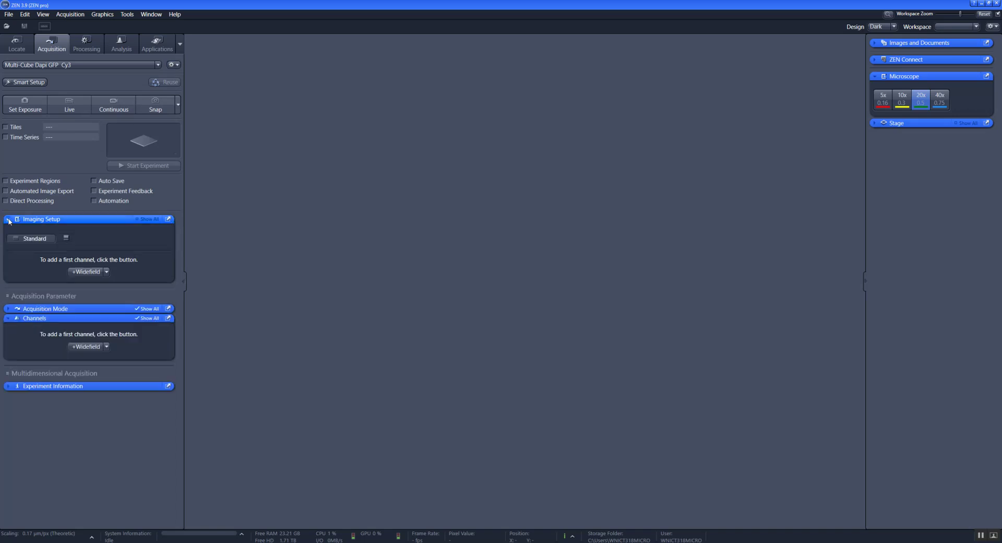
left_click(87, 272)
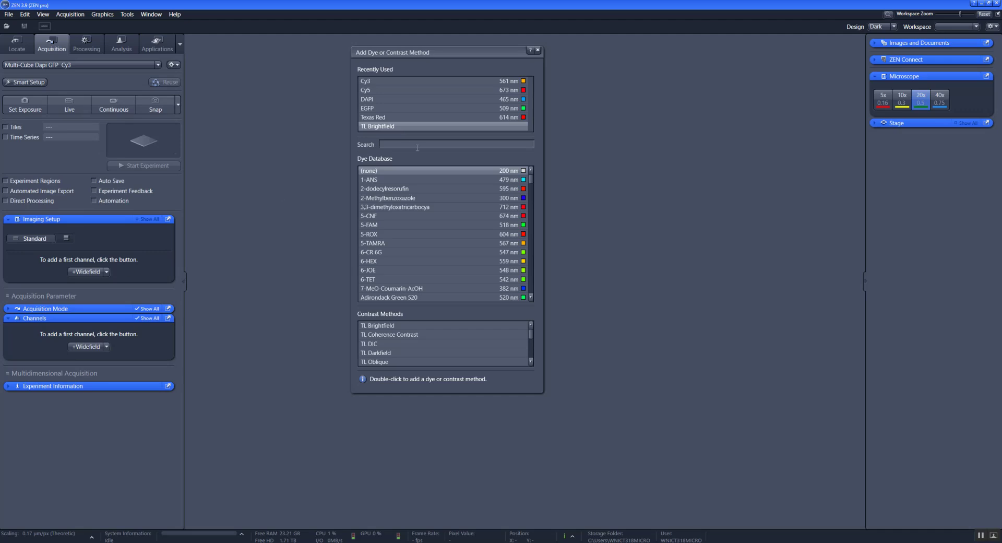
double_click(380, 98)
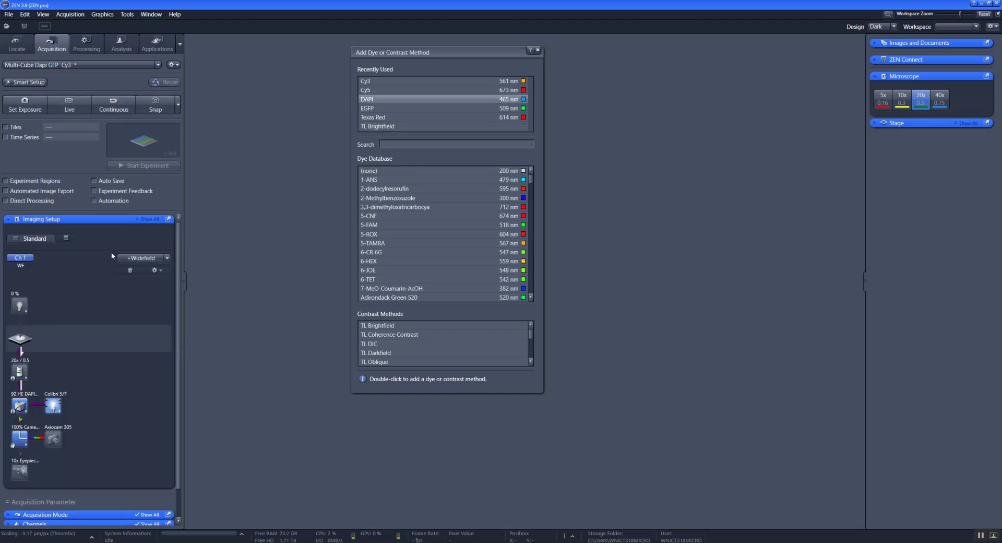
left_click(21, 407)
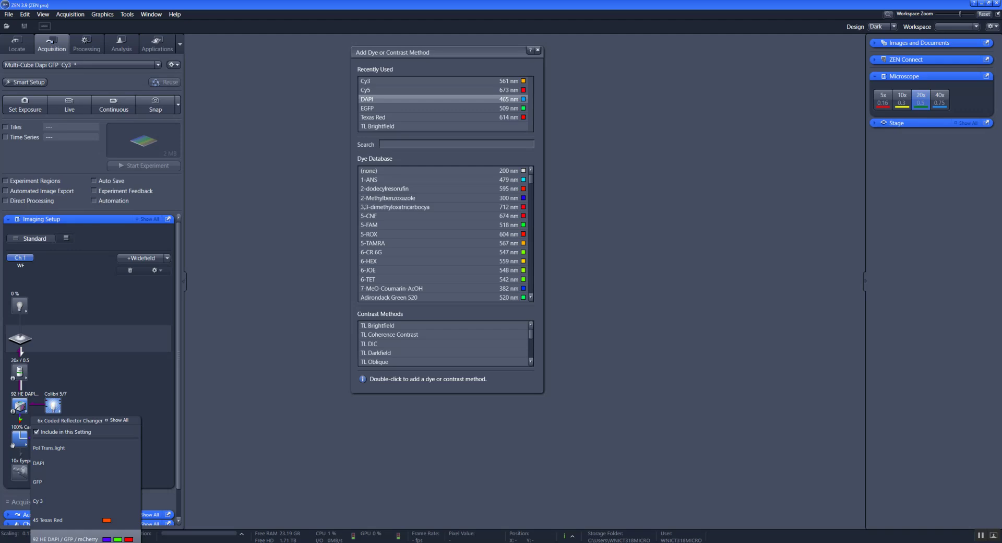
left_click(226, 316)
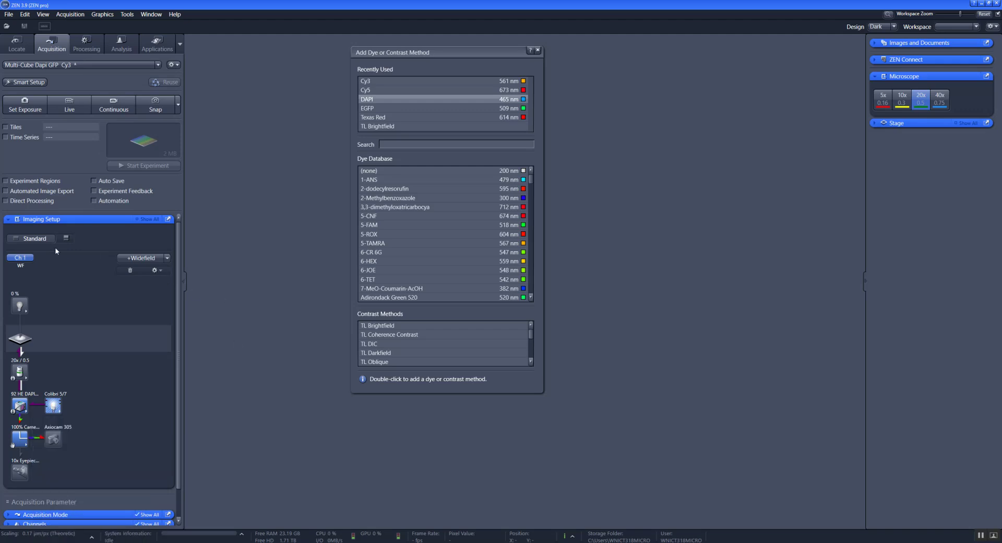
Rename the DAPI channel to 'M-Dapi'
left_click(160, 271)
left_click(166, 316)
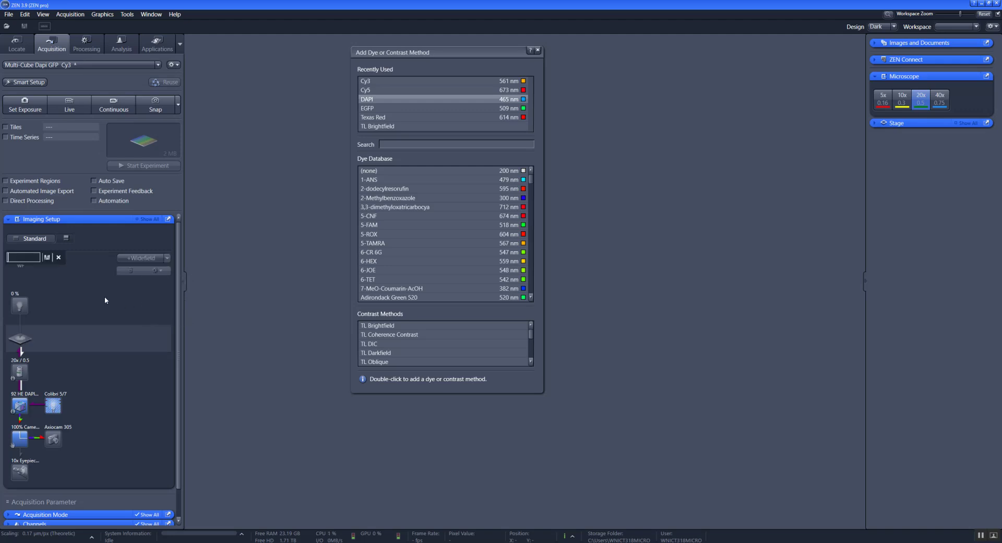
type("M-Dapi")
left_click(47, 258)
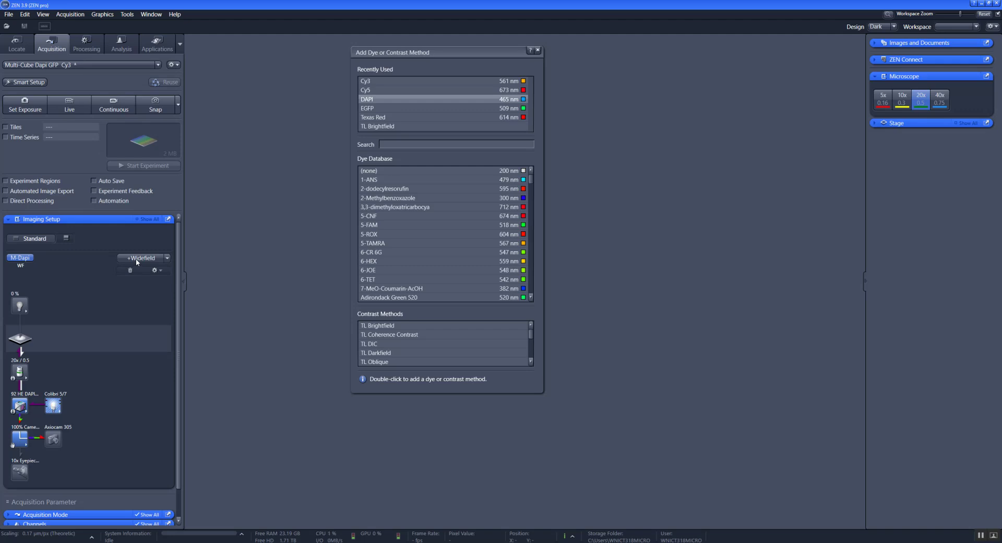
Add an EGFP channel named 'M-GFP', then add a Cy3 channel
double_click(370, 108)
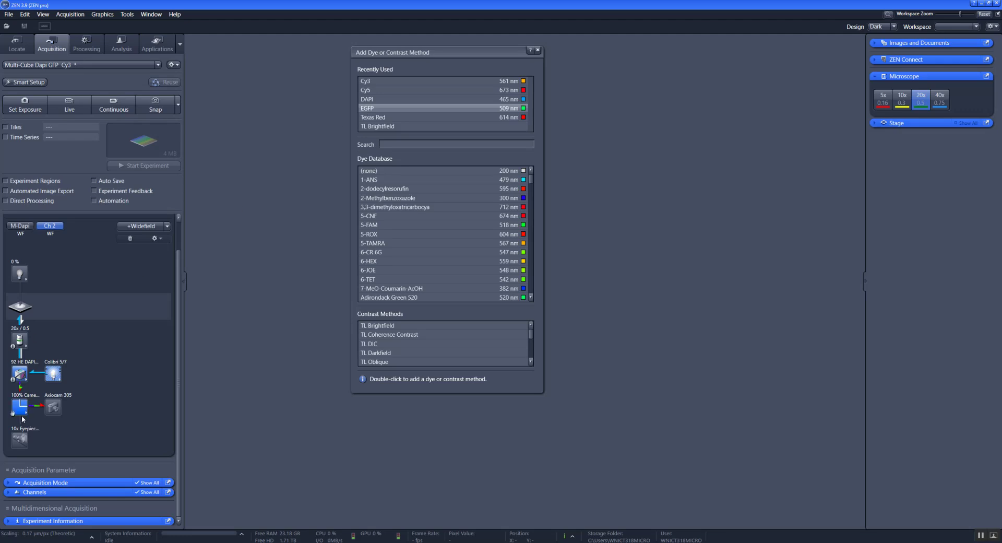
left_click(20, 374)
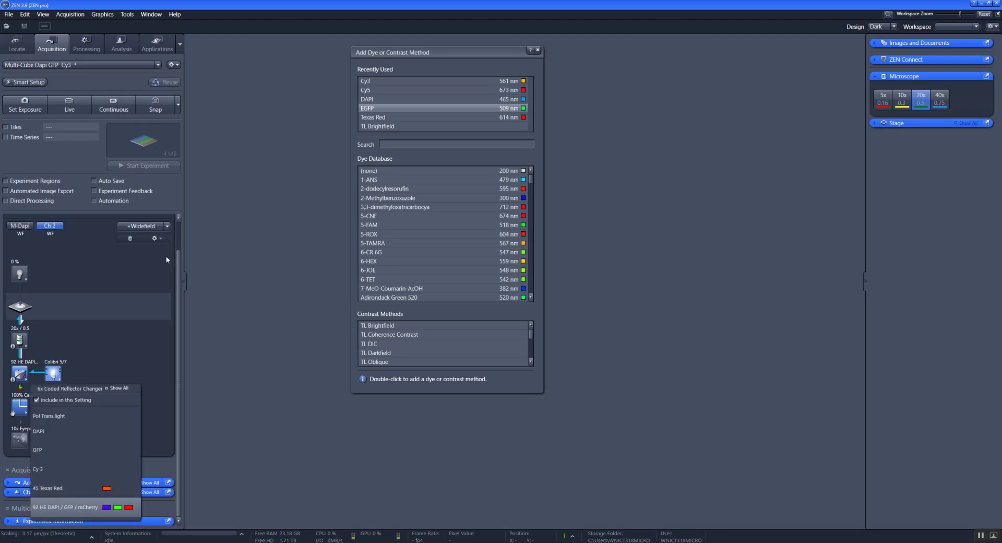
left_click(159, 239)
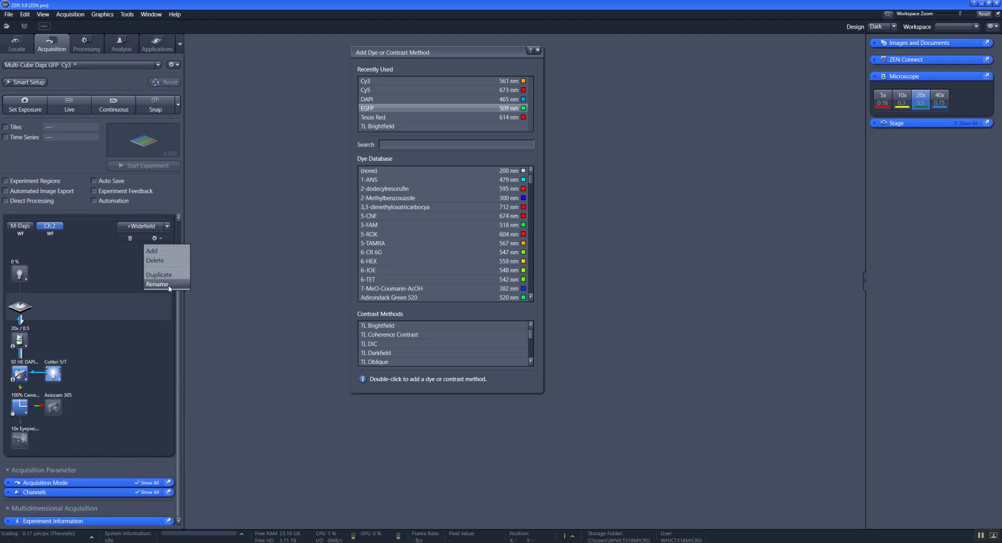
left_click(151, 280)
type("M-")
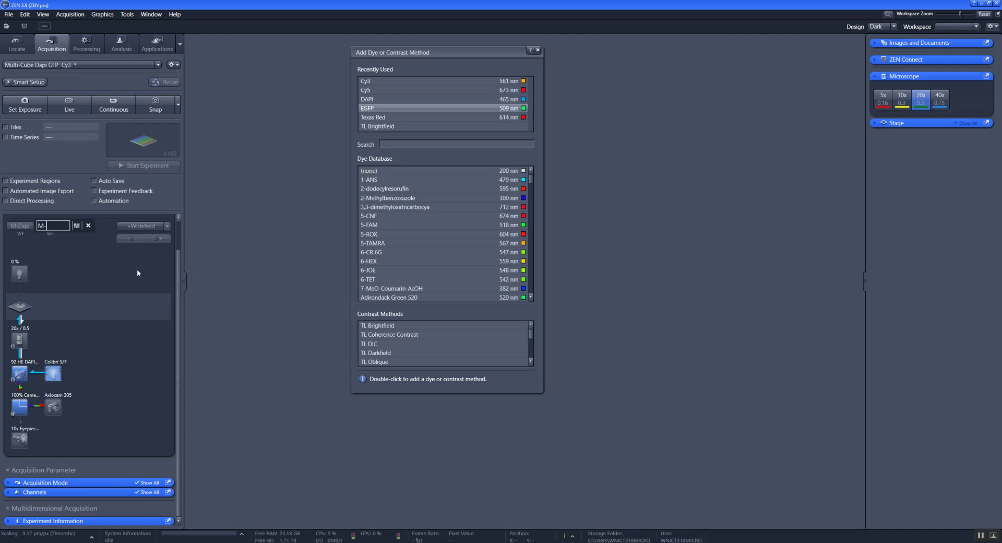
type("GFP")
key("Return")
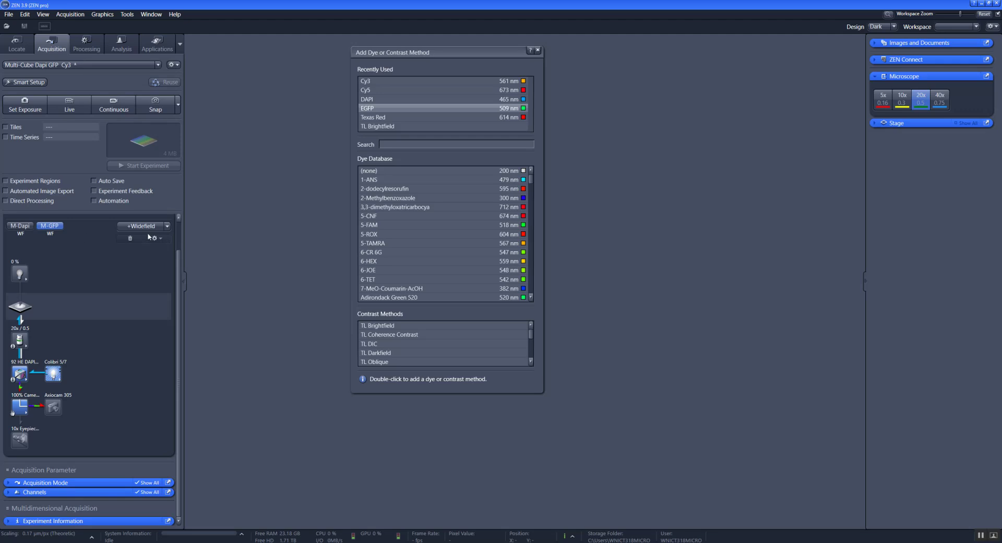
double_click(376, 83)
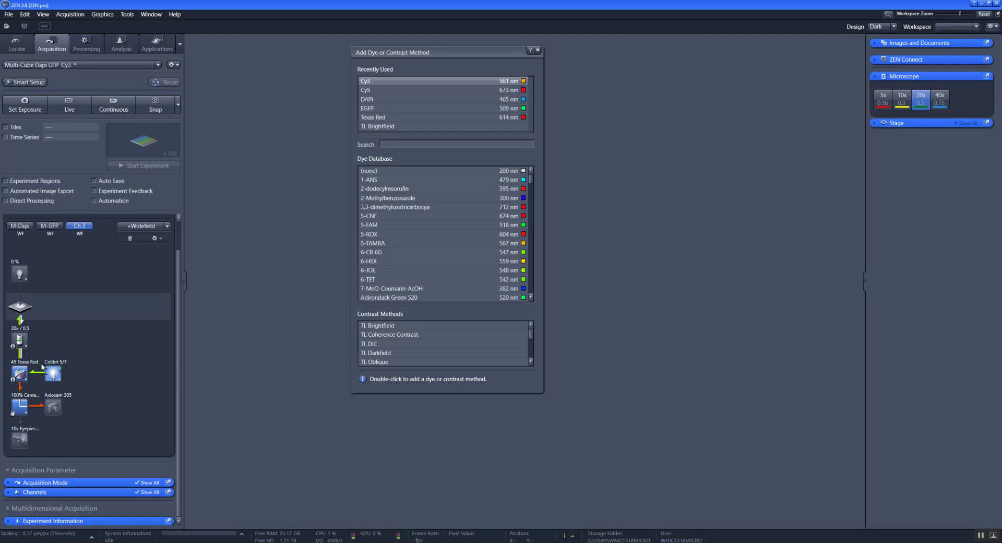
Give the Cy3 channel the 92 HE DAPI / GFP / mCherry reflector and rename it 'M-Cy3'
left_click(26, 381)
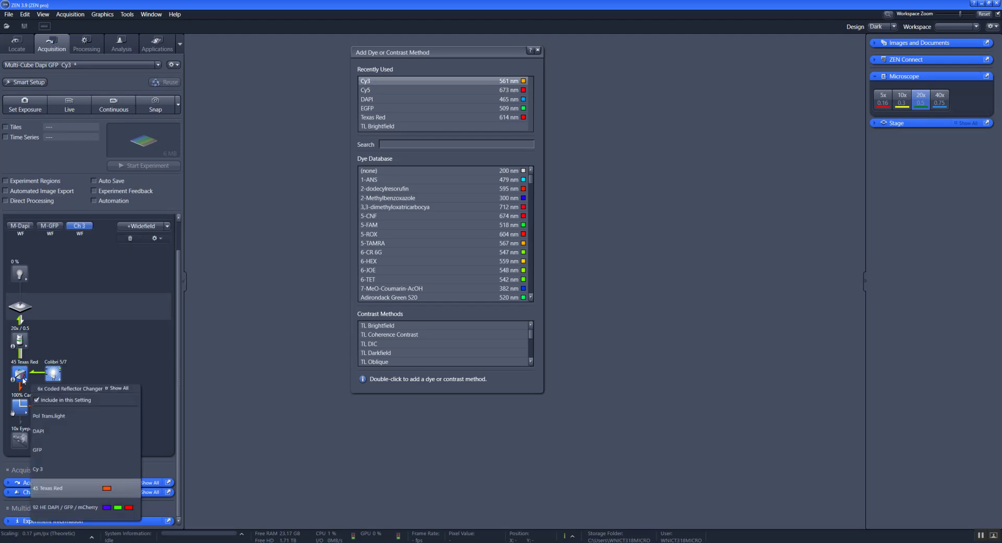
left_click(66, 512)
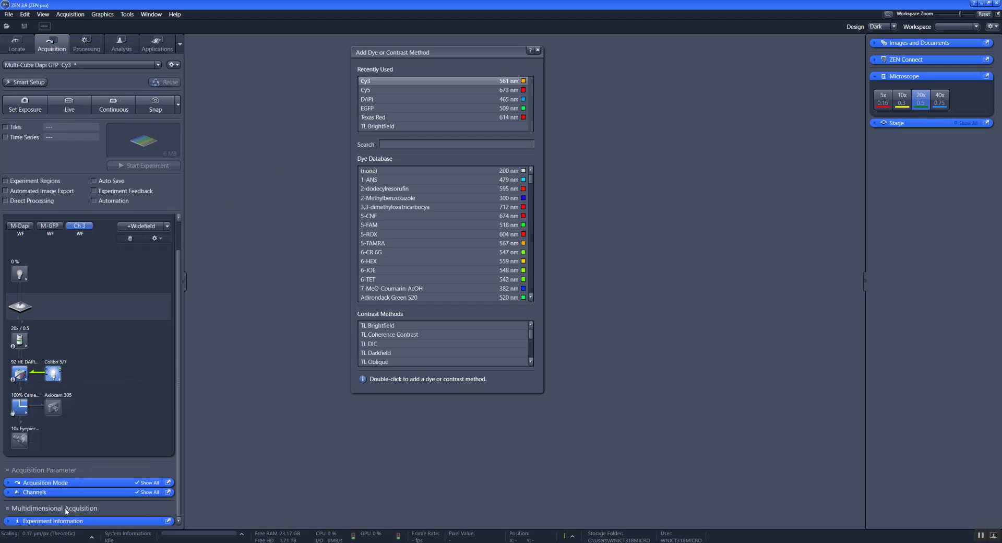
left_click(26, 384)
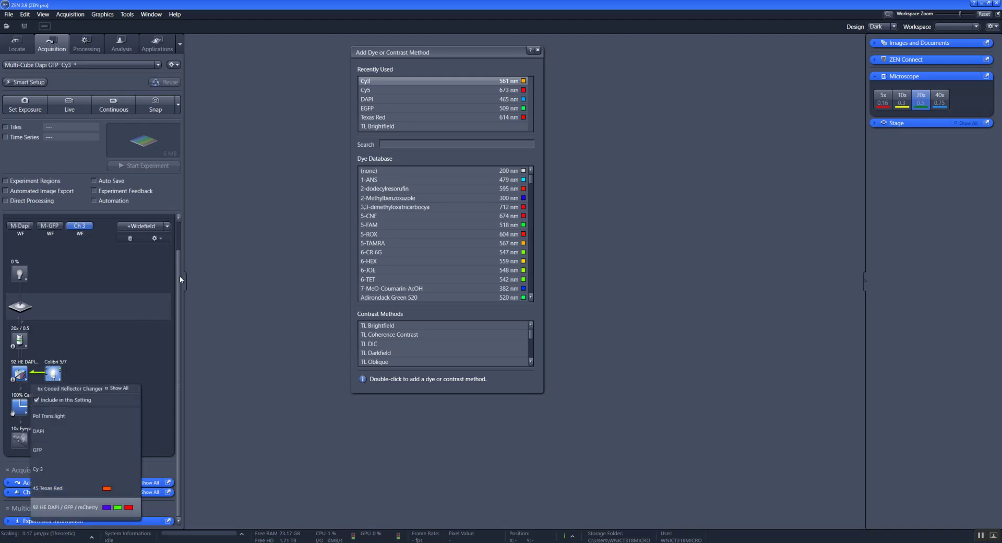
left_click(157, 238)
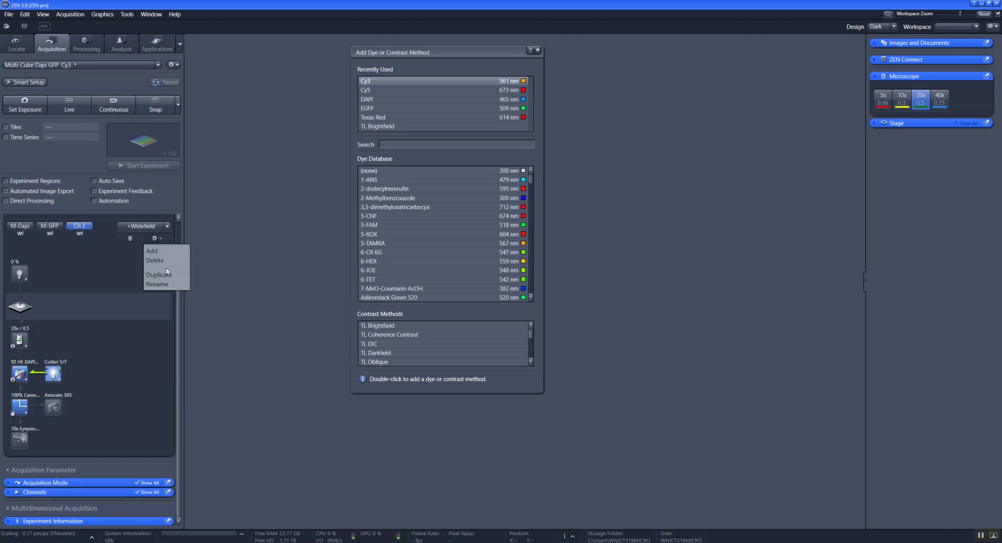
left_click(157, 284)
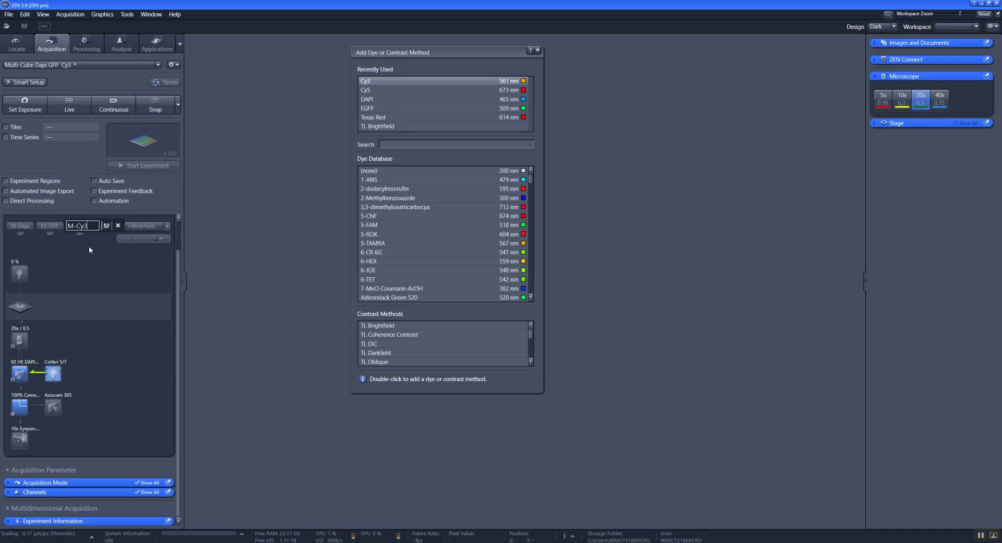
left_click(105, 225)
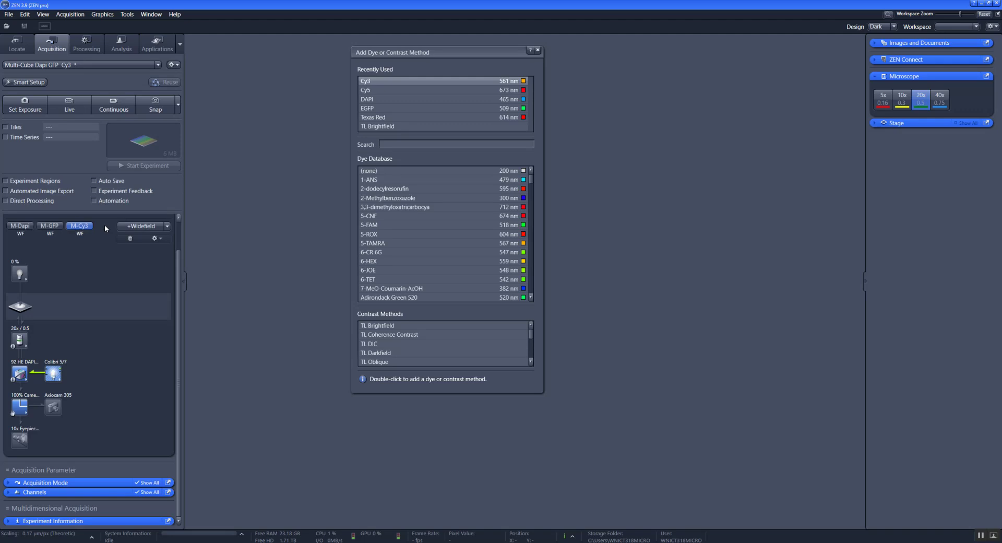
Close the dye picker, collapse Imaging Setup and expand the Channels list
left_click(538, 50)
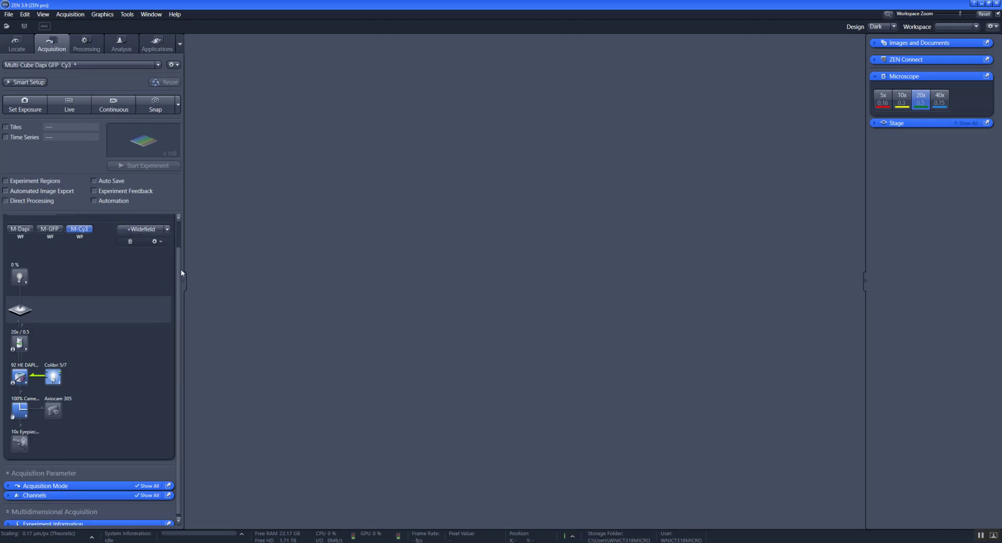
scroll(180, 269, "up", 1)
left_click(8, 219)
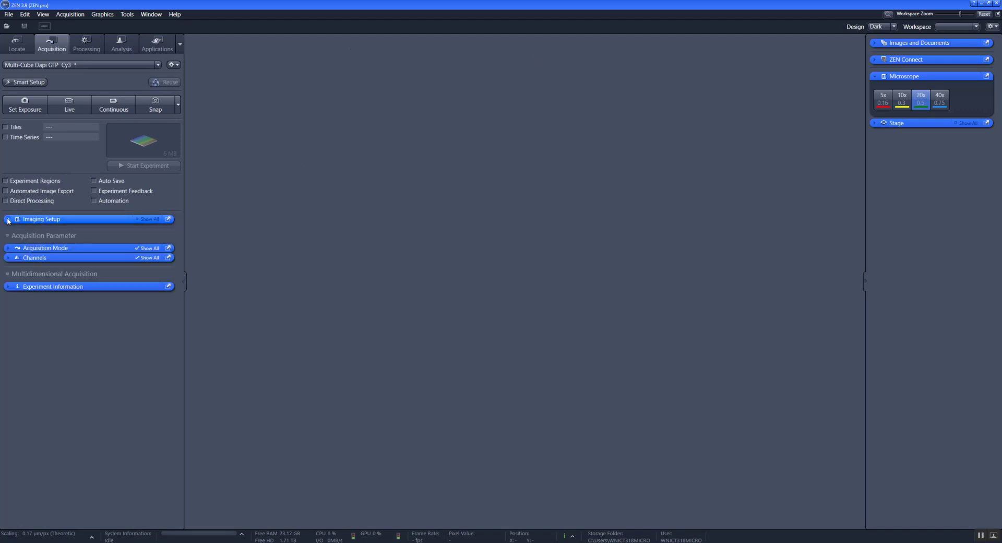
left_click(9, 258)
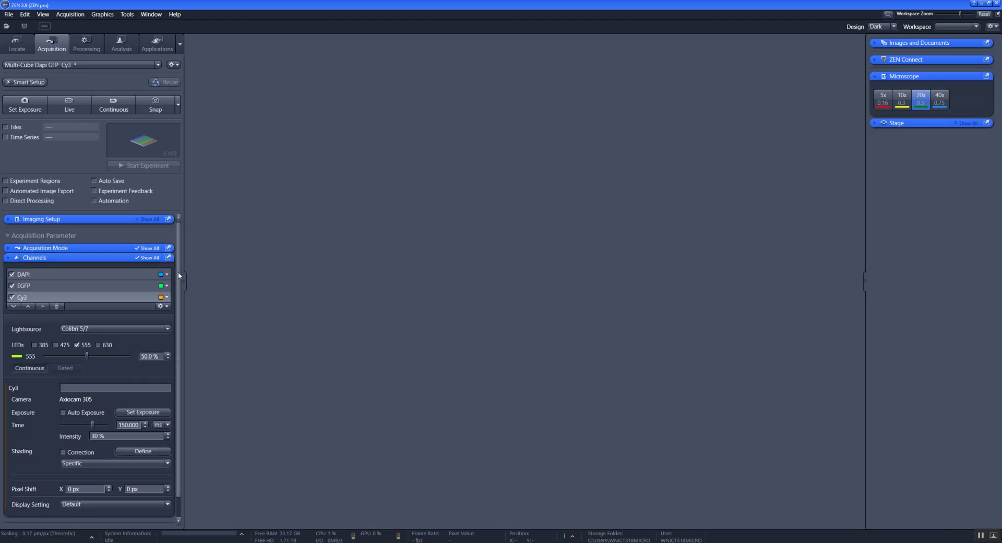
Review the DAPI 385, EGFP 475 and Cy3 555 LED settings, ending on EGFP
left_click(66, 277)
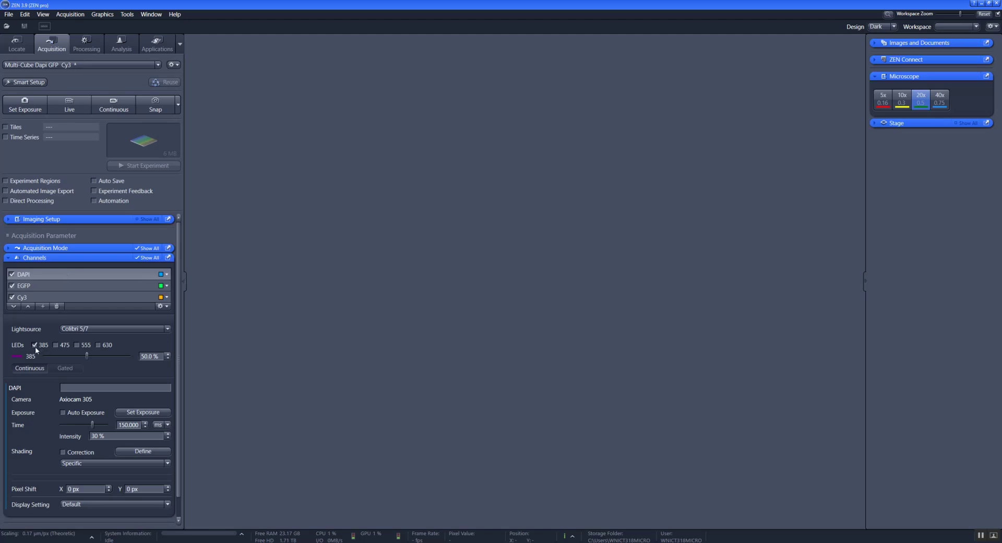
left_click(49, 285)
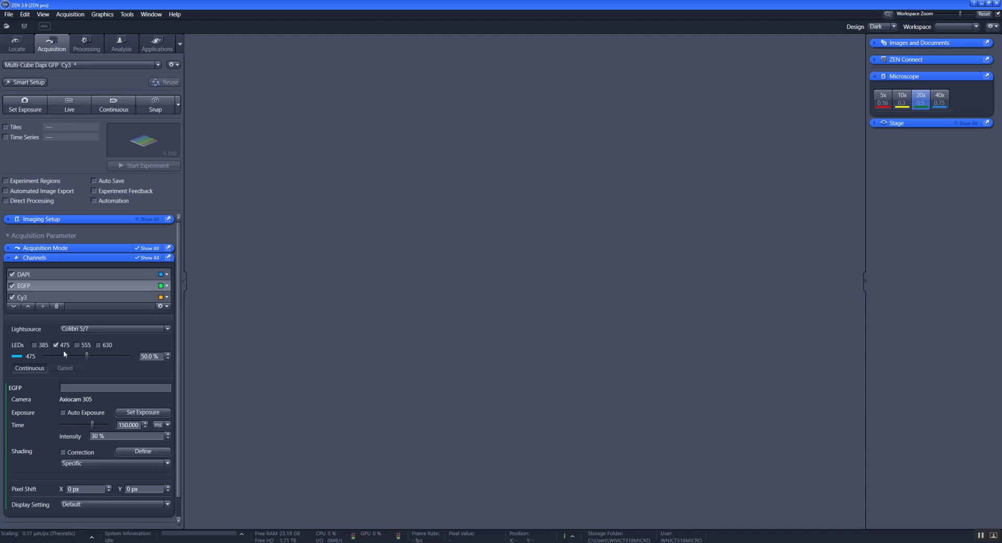
left_click(67, 297)
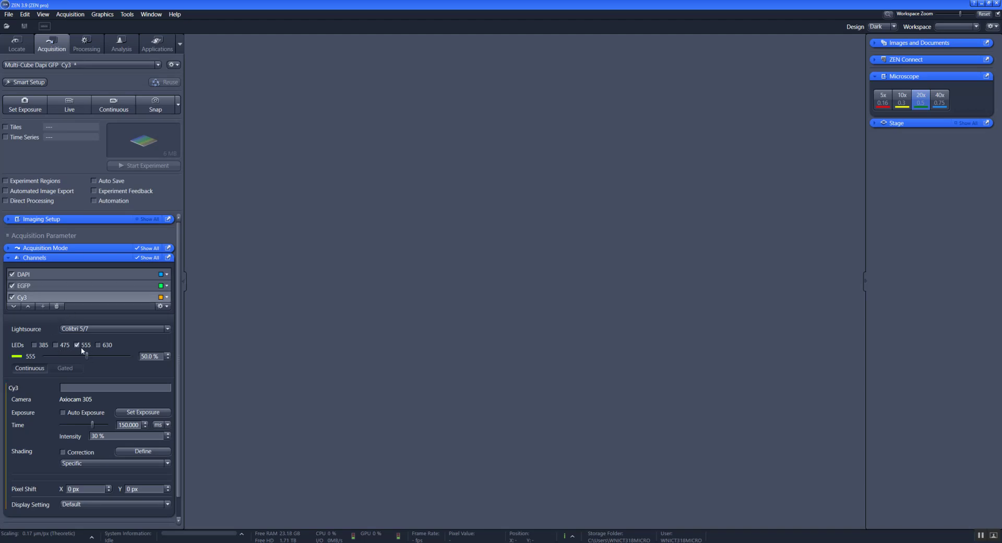
left_click(72, 287)
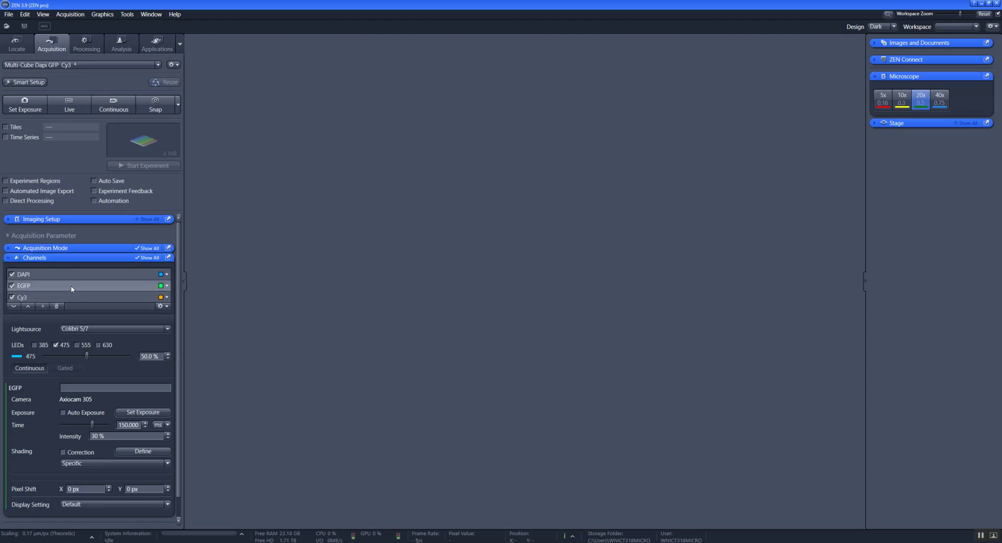
Run a live preview with Auto display, switching EGFP to DAPI to Cy3, then stop it
left_click(76, 107)
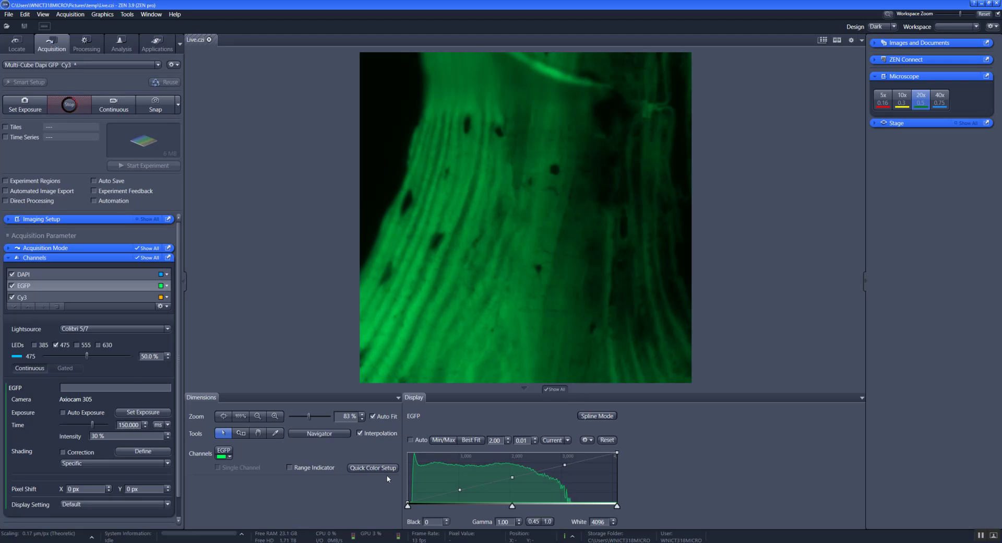
left_click(411, 439)
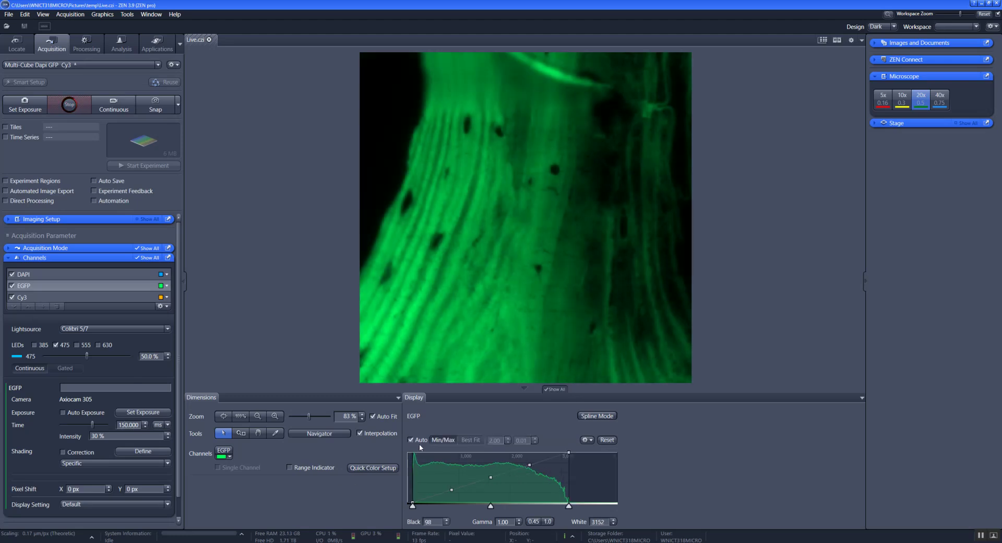
left_click(77, 277)
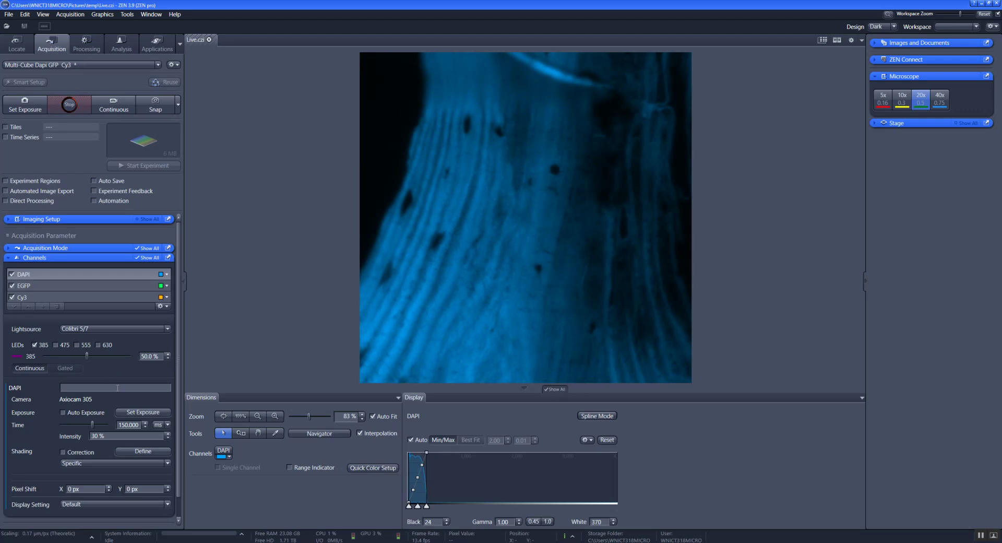
left_click(76, 297)
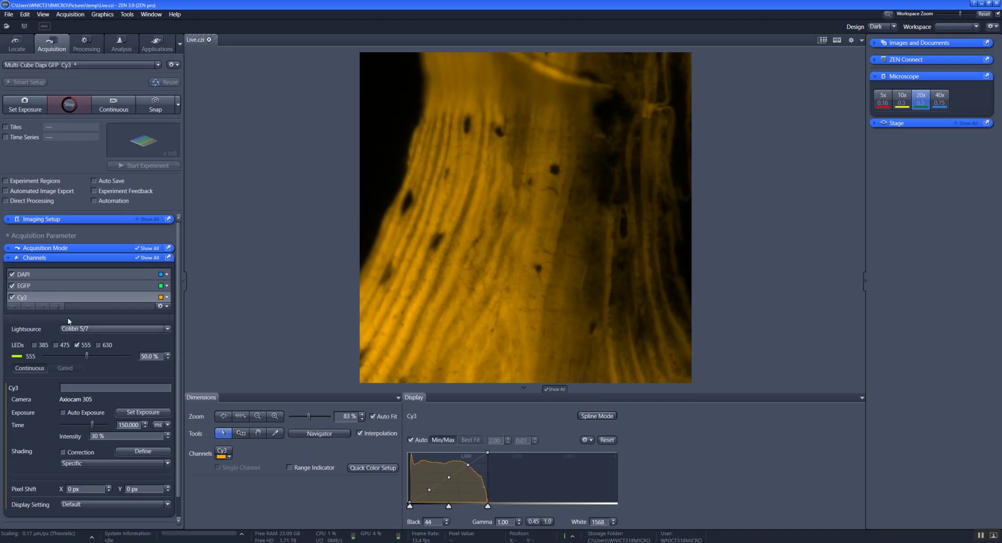
left_click(67, 105)
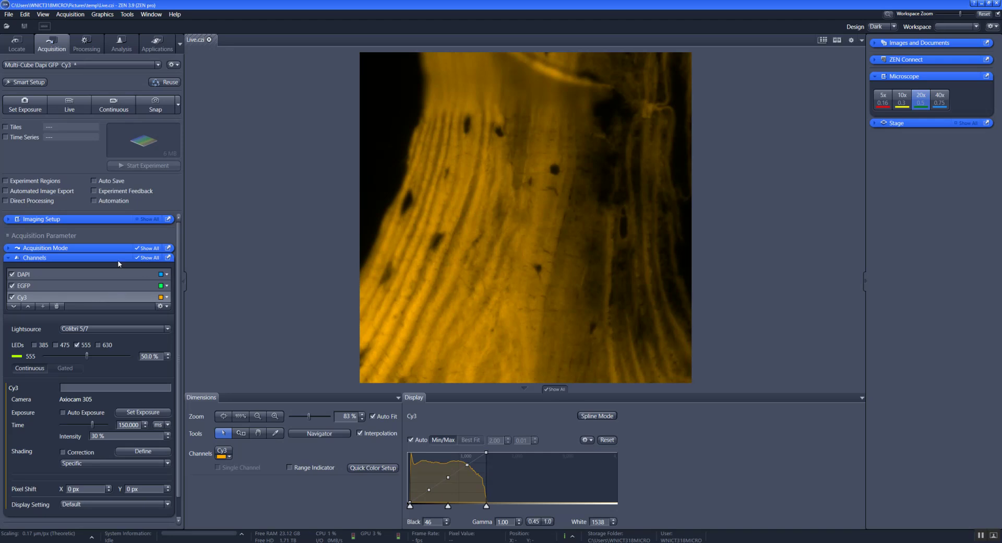
Snap a three-channel image and auto-scale the Cy3, EGFP and DAPI channels one by one
left_click(155, 108)
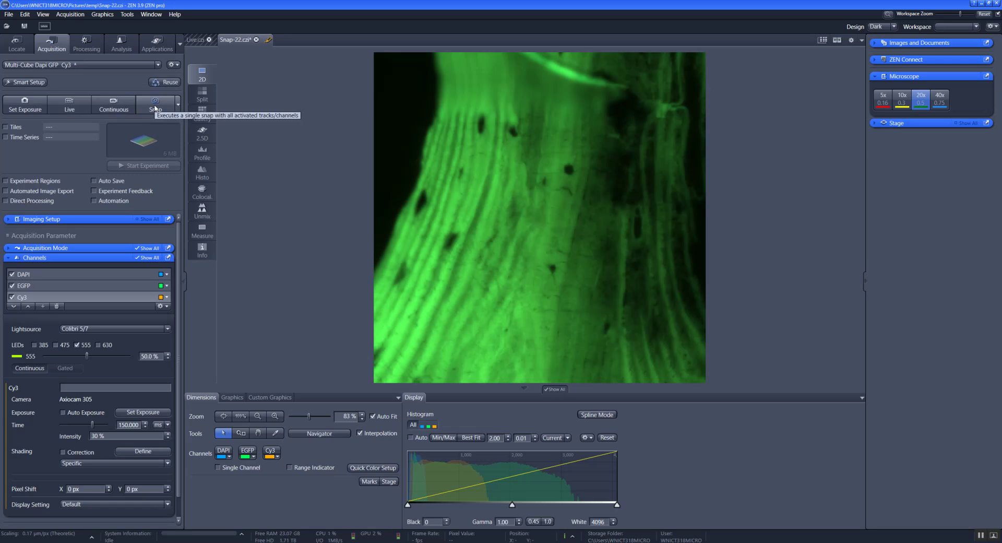
left_click(224, 453)
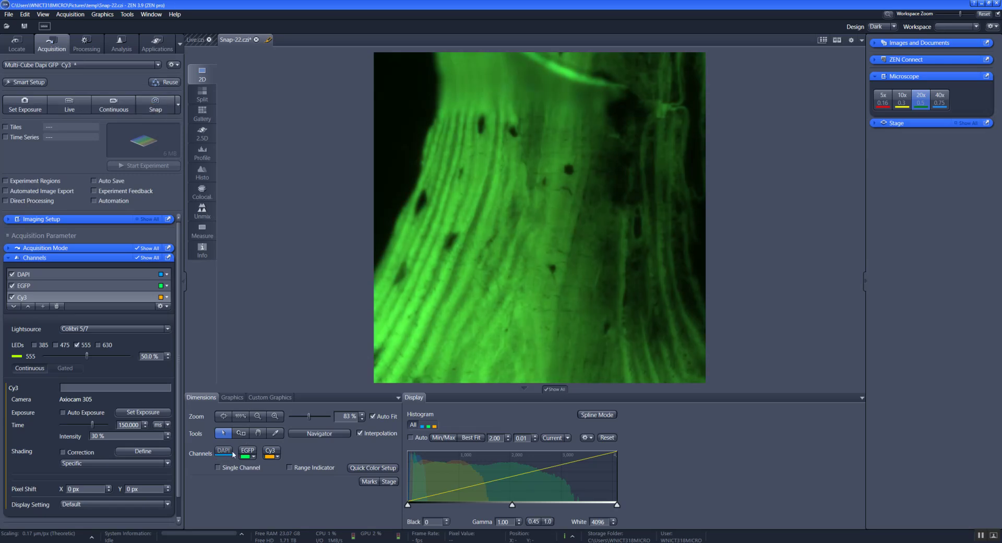
left_click(247, 451)
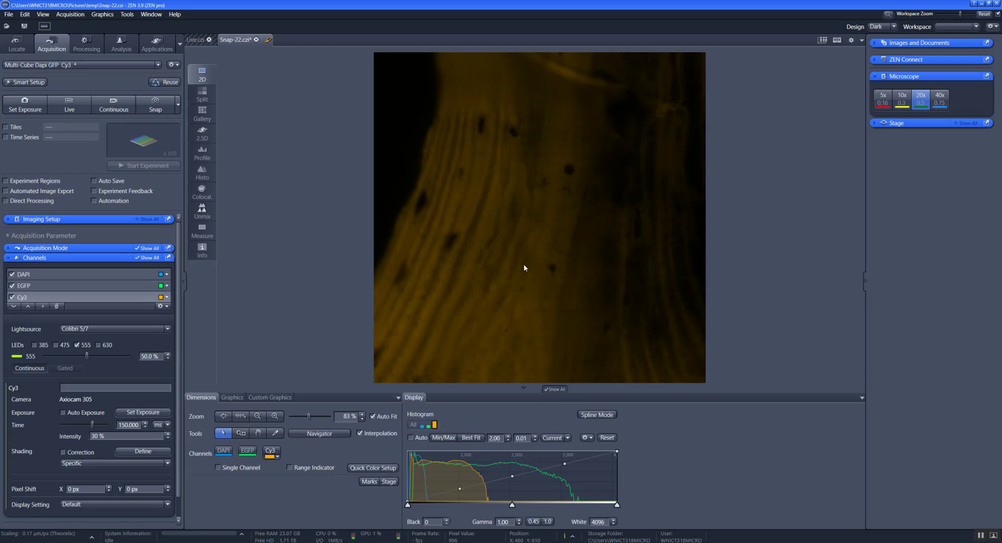
left_click(411, 437)
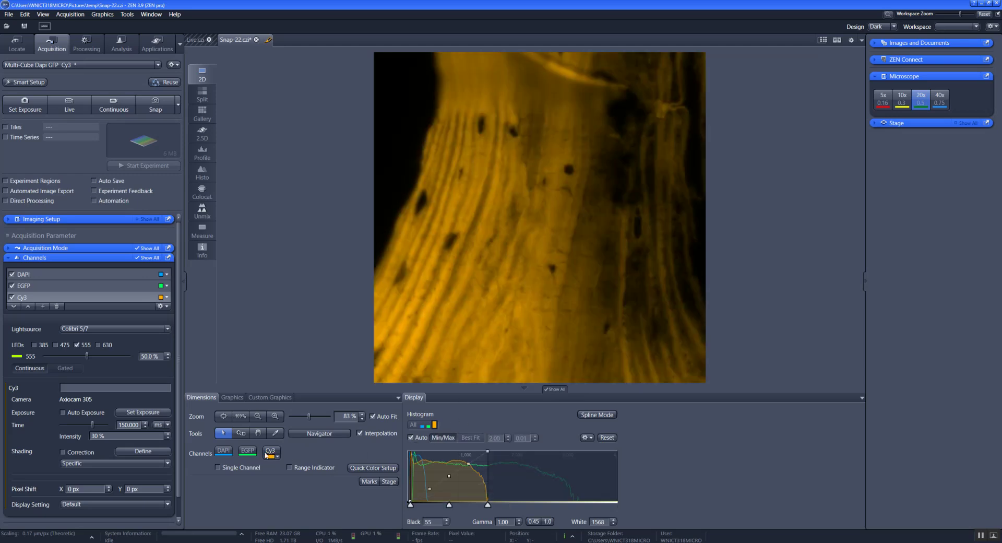
left_click(248, 452)
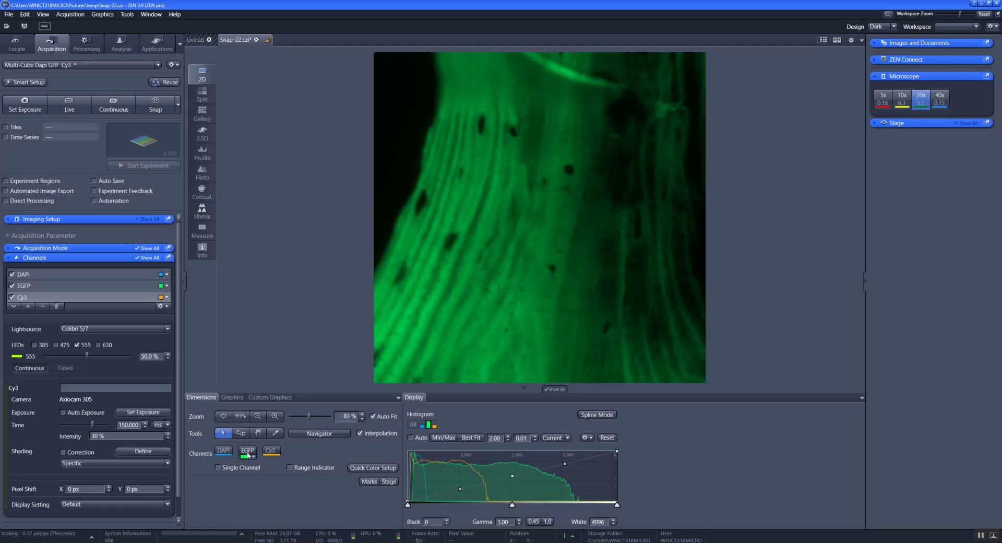
left_click(411, 437)
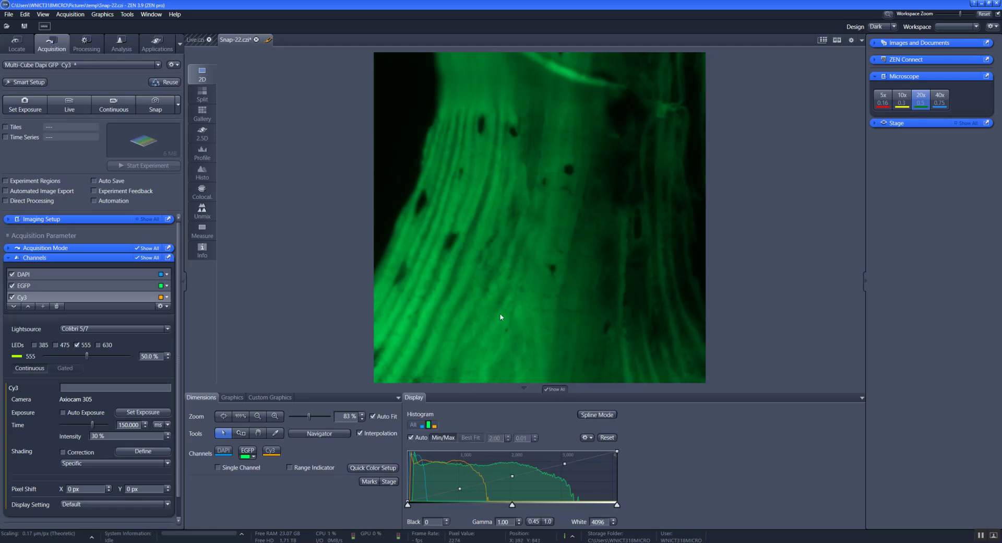
left_click(218, 452)
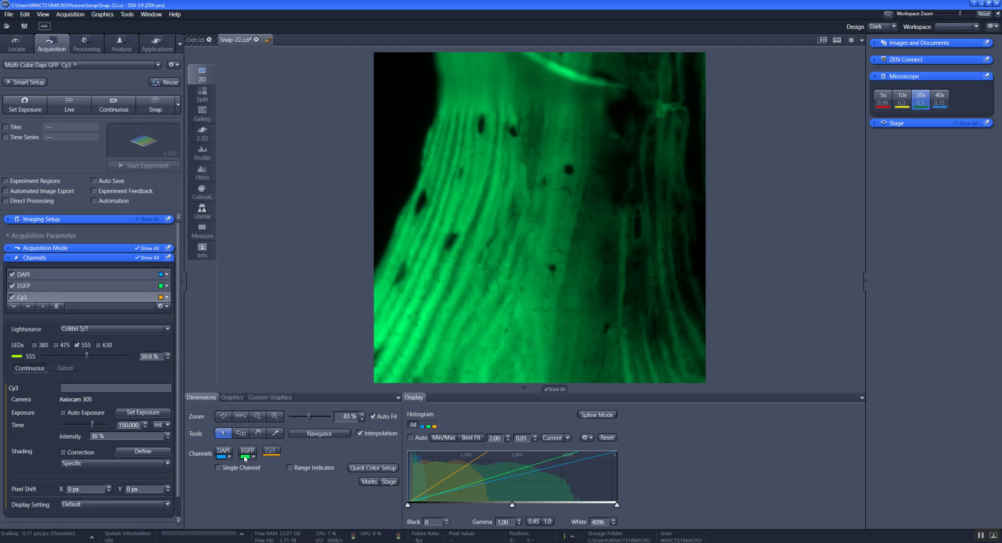
left_click(411, 437)
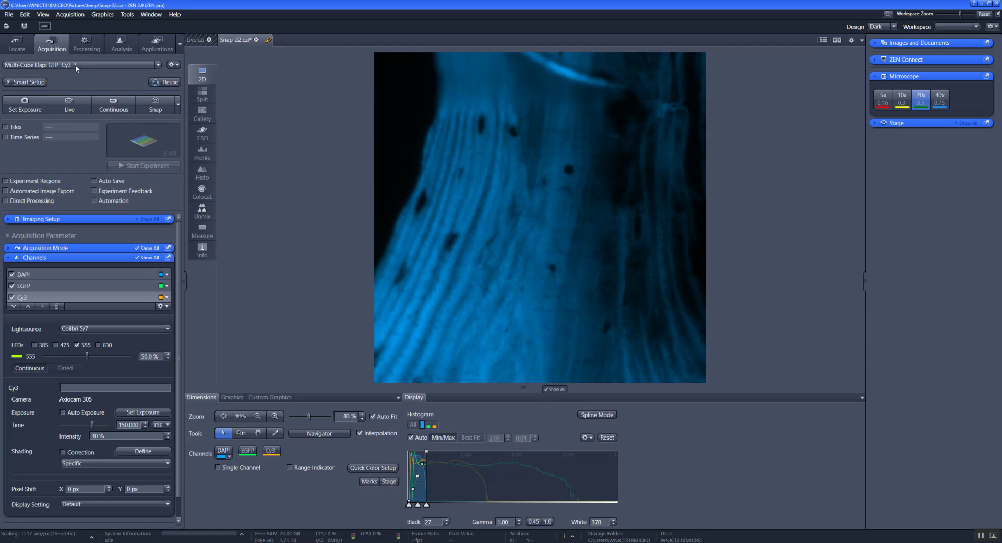
left_click(173, 65)
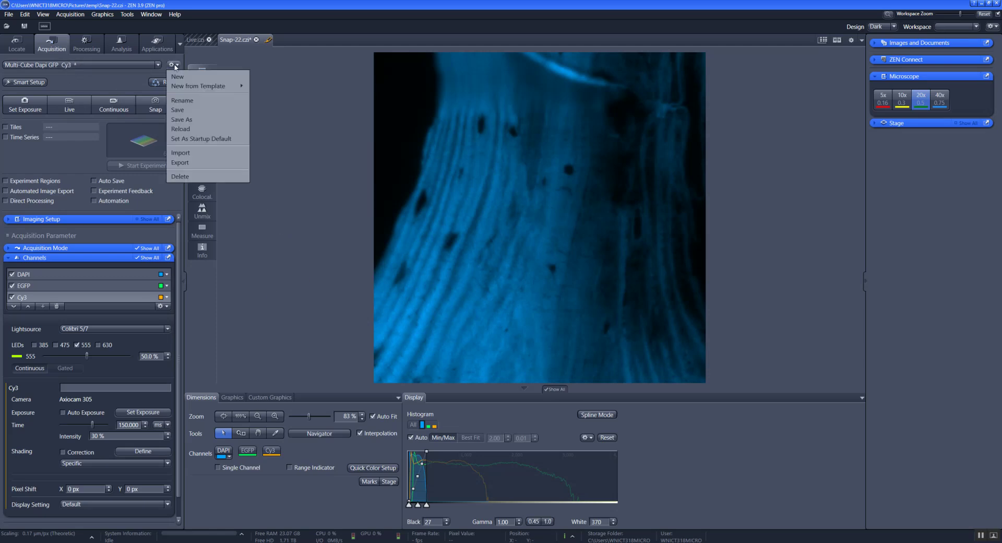
Save 'Multi-Cube Dapi GFP Cy3' and export a copy into the Backup Setting 10-24 folder
left_click(194, 111)
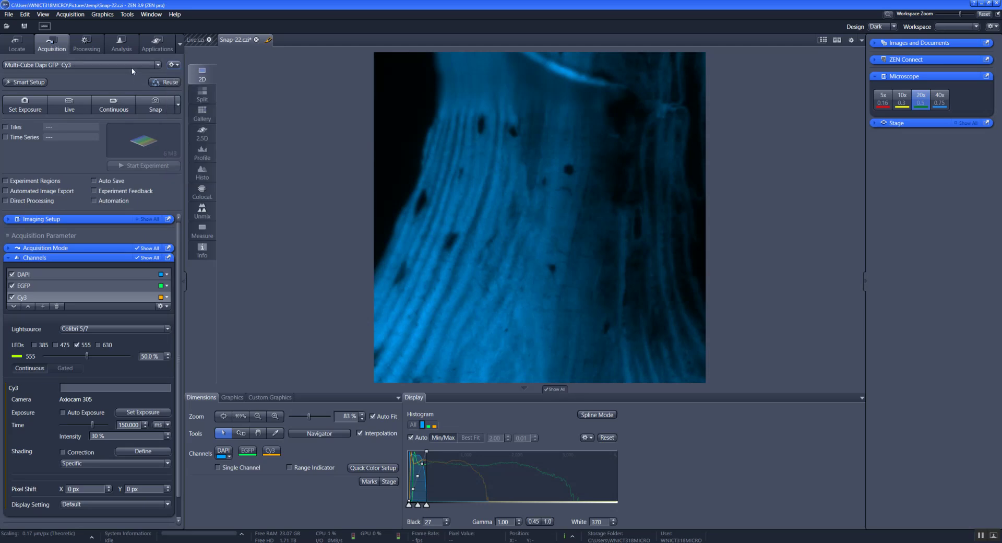
left_click(175, 65)
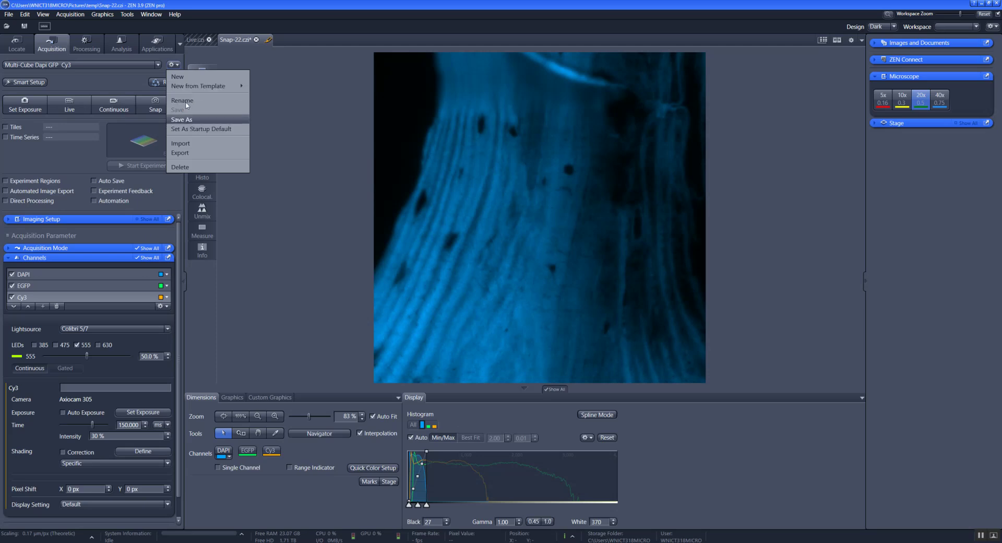
left_click(198, 152)
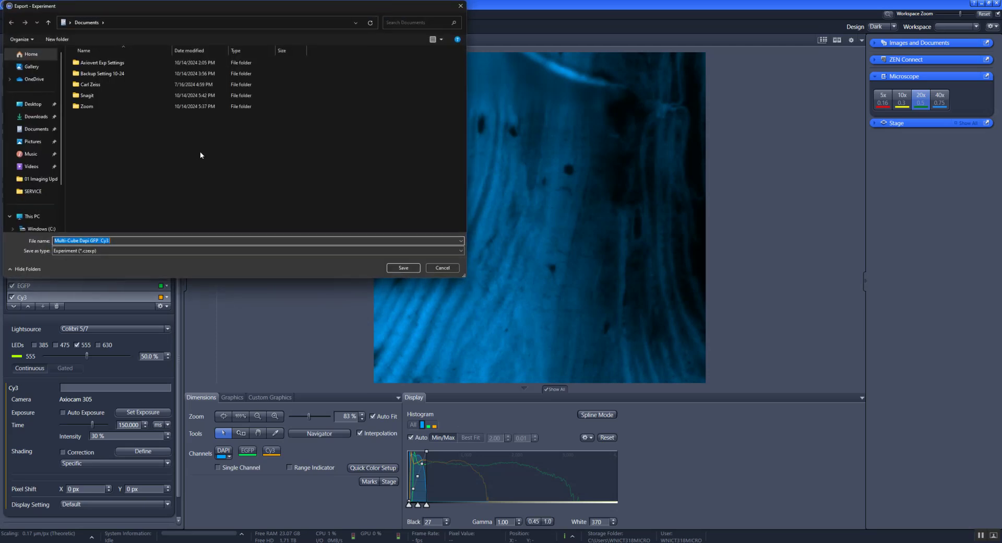
double_click(110, 74)
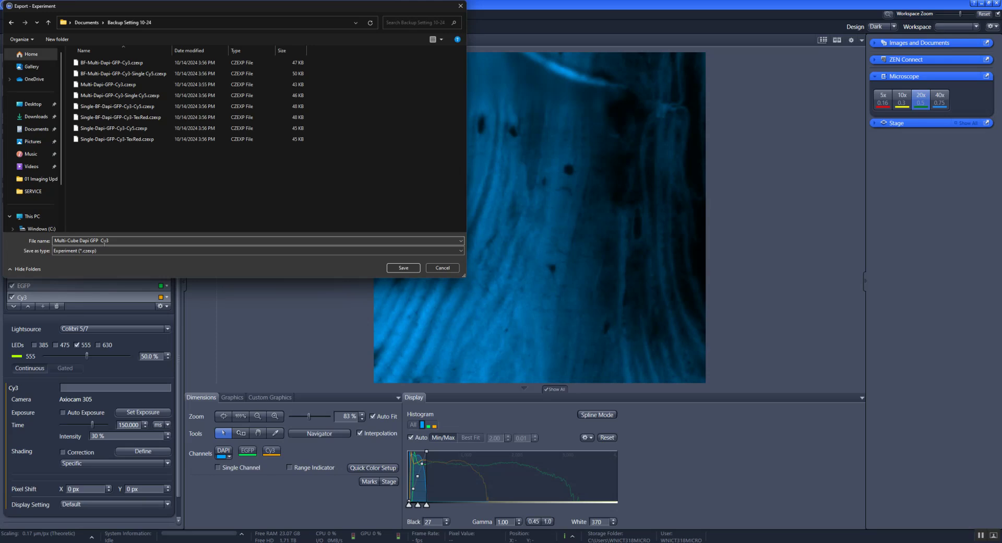
left_click(403, 267)
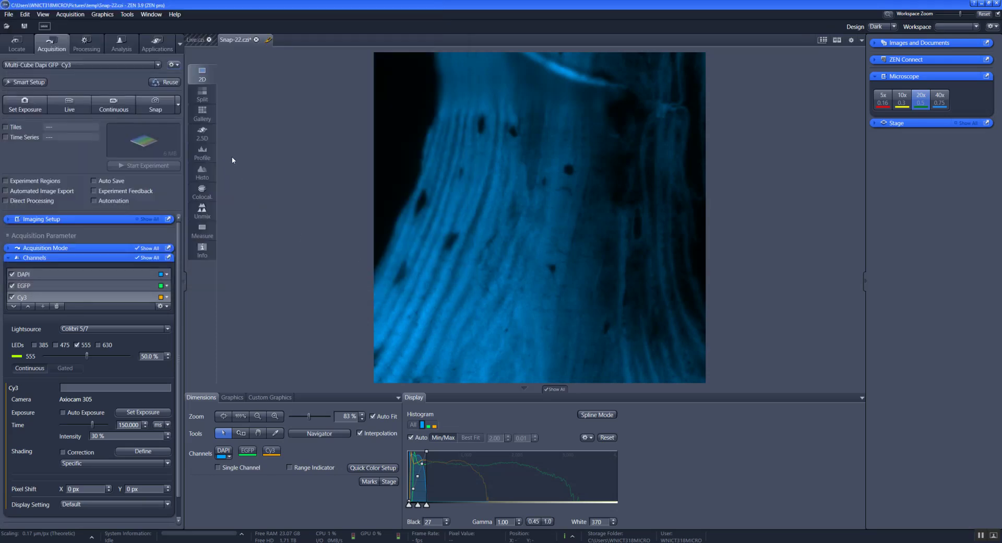
left_click(173, 65)
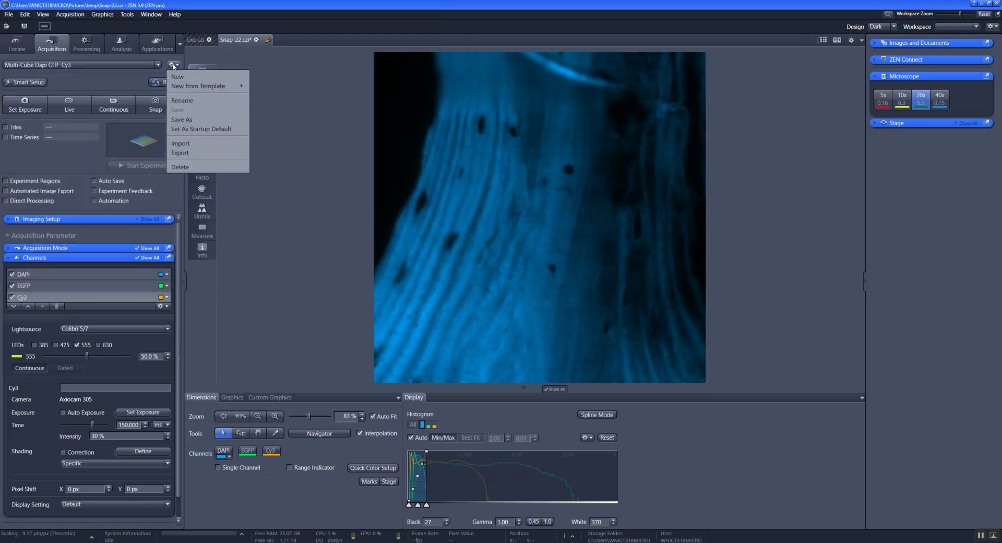
left_click(211, 149)
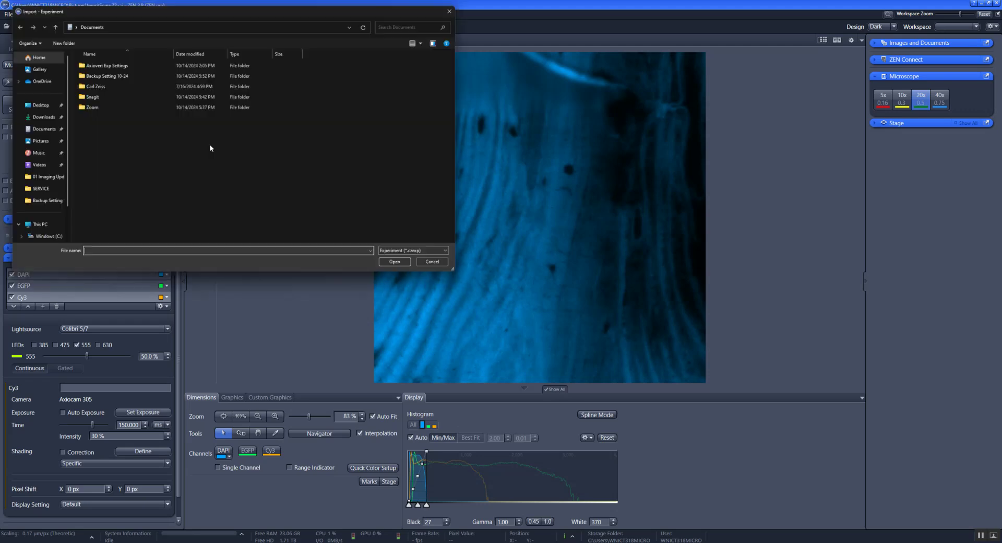
left_click(119, 74)
double_click(119, 74)
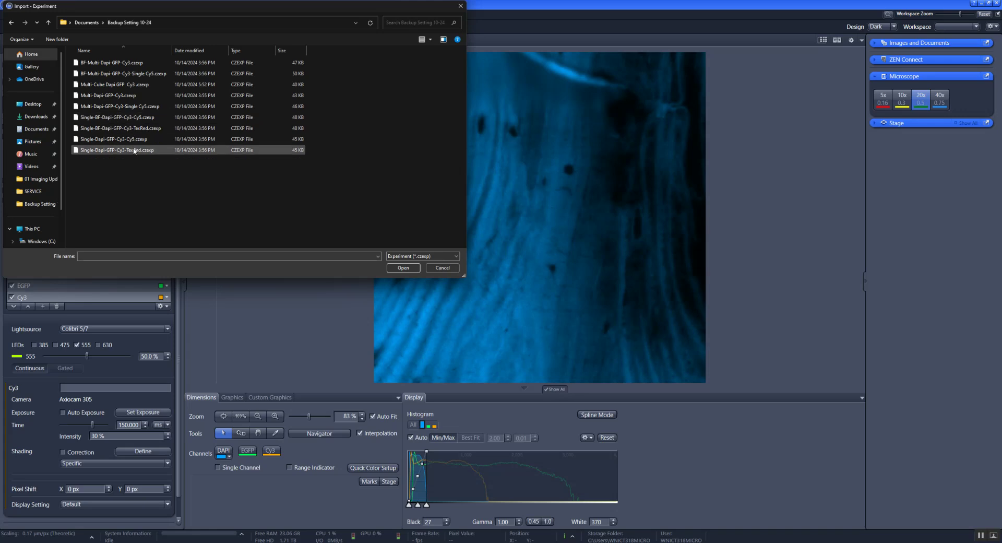
double_click(141, 86)
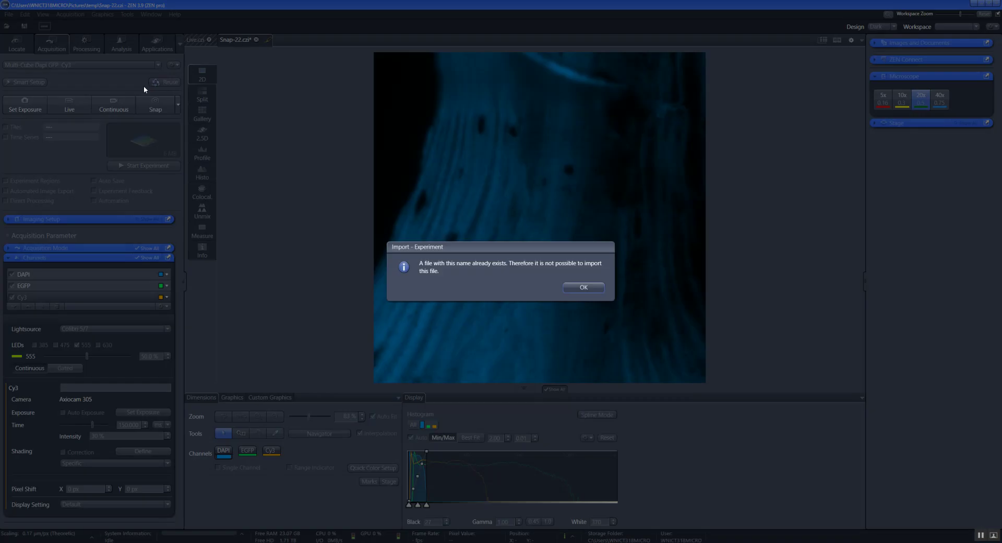
left_click(586, 291)
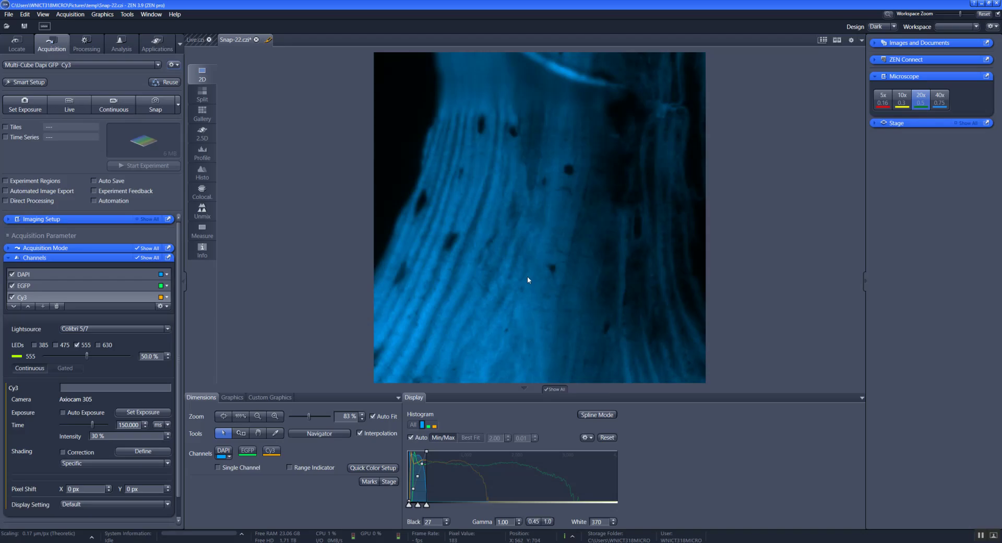